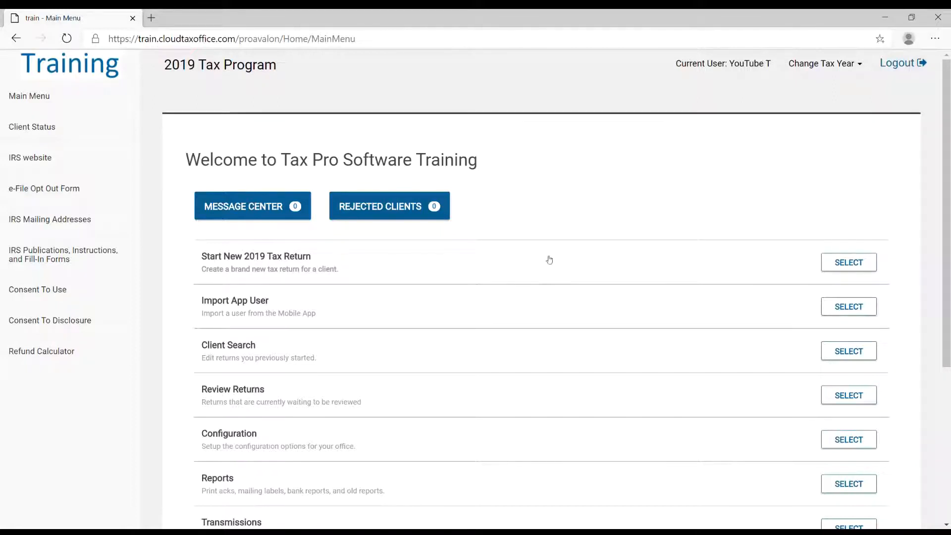
Start a new 2019 tax return with the client's Social Security number entered and confirmed, and acknowledge the 7216 consent reminder.
left_click(840, 269)
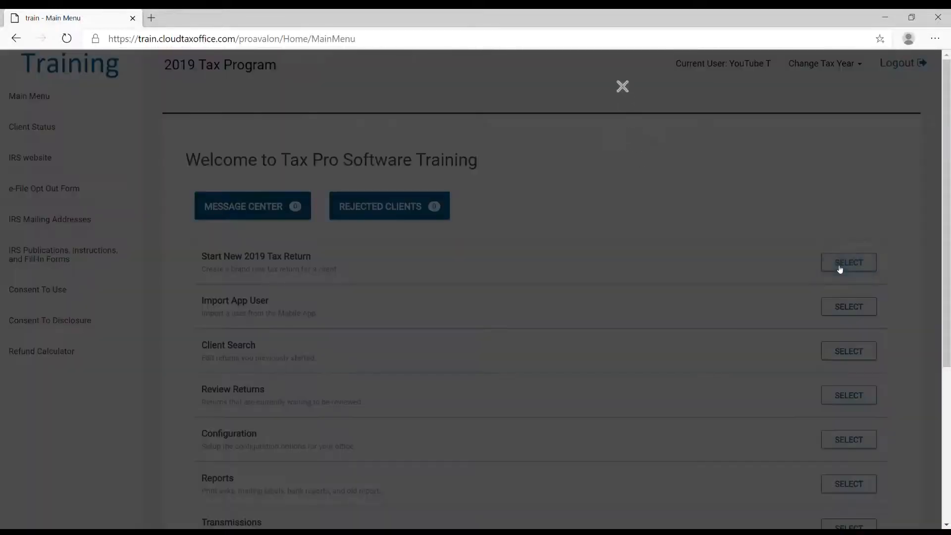
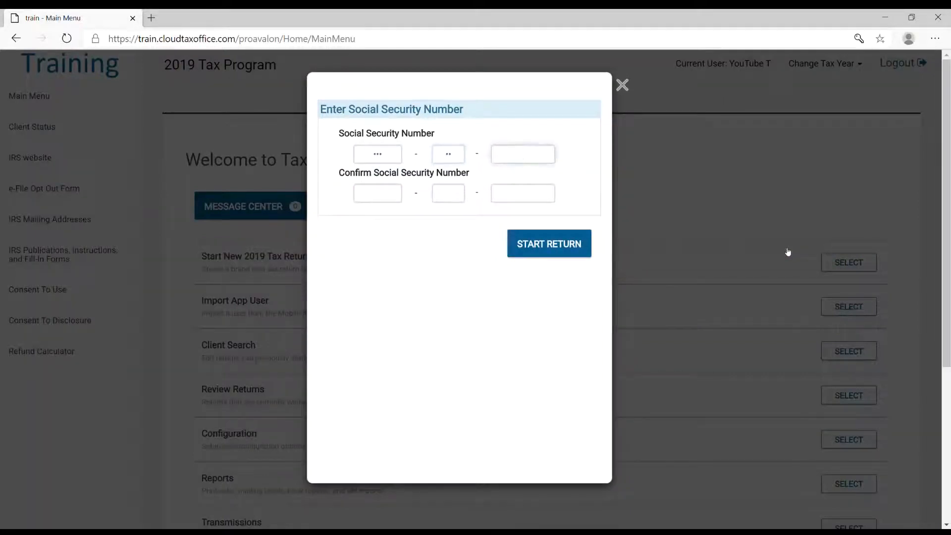
key("Tab")
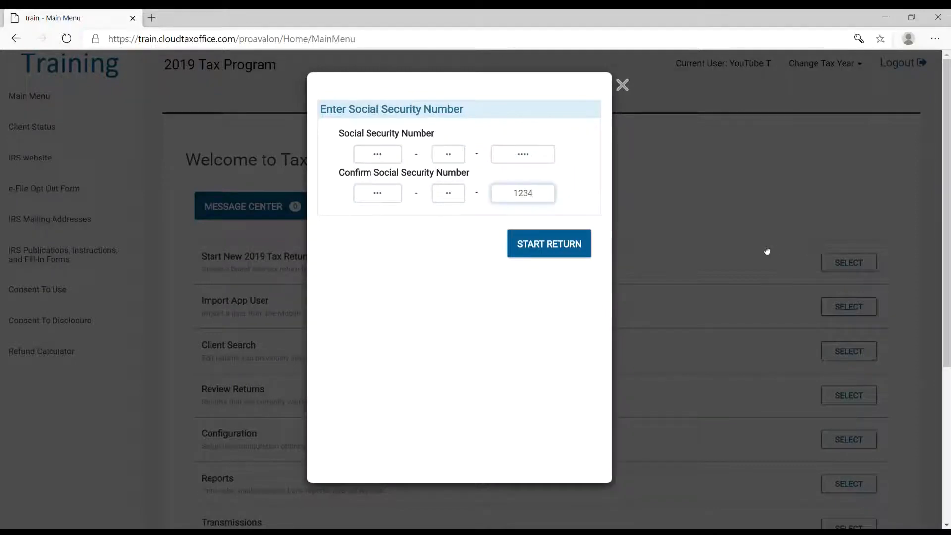
left_click(531, 243)
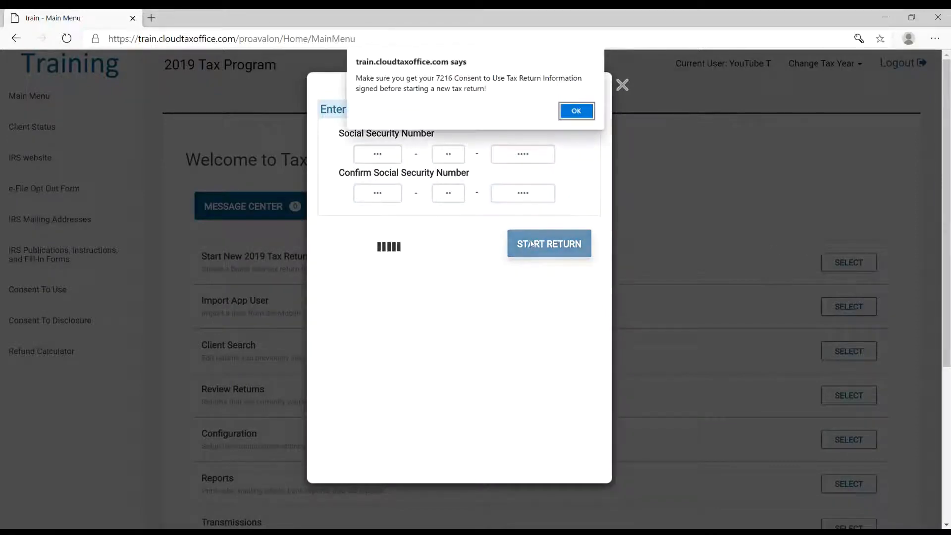
left_click(578, 114)
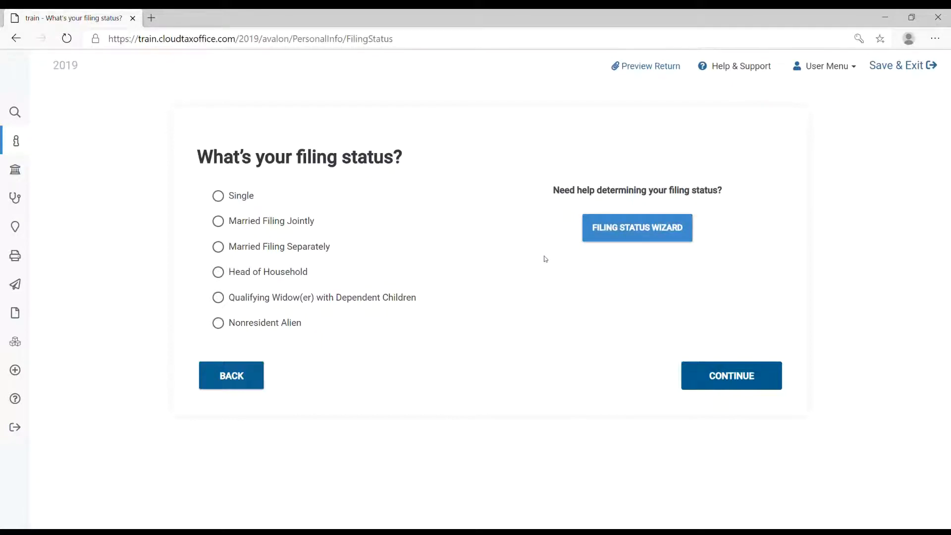
Set the filing status to Head of Household and enter the primary taxpayer's first and last name.
left_click(293, 278)
left_click(727, 384)
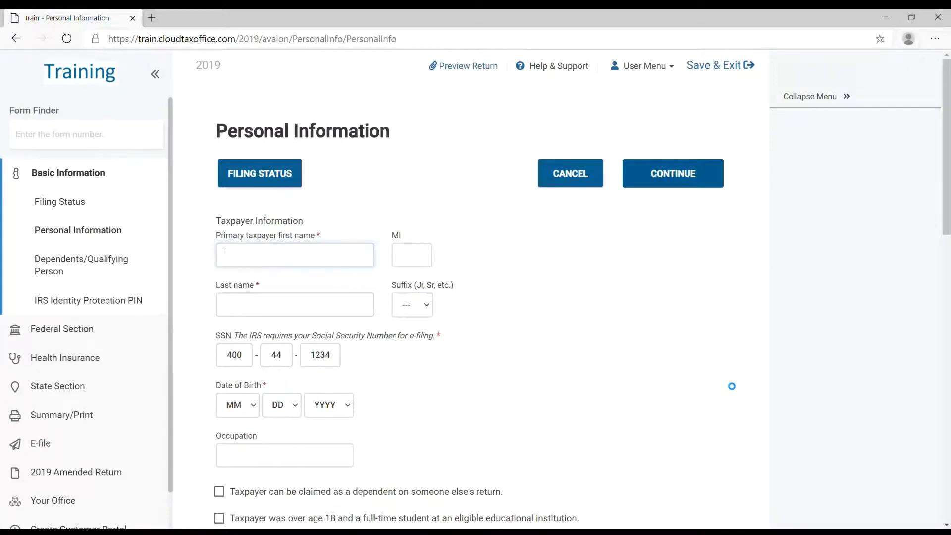
type("Demo")
key("Tab")
type("Tes")
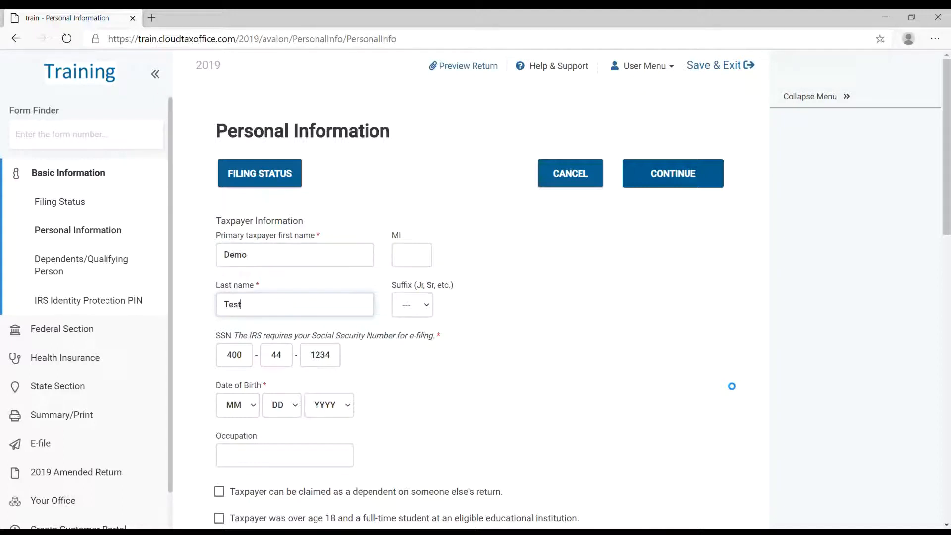
key("Tab")
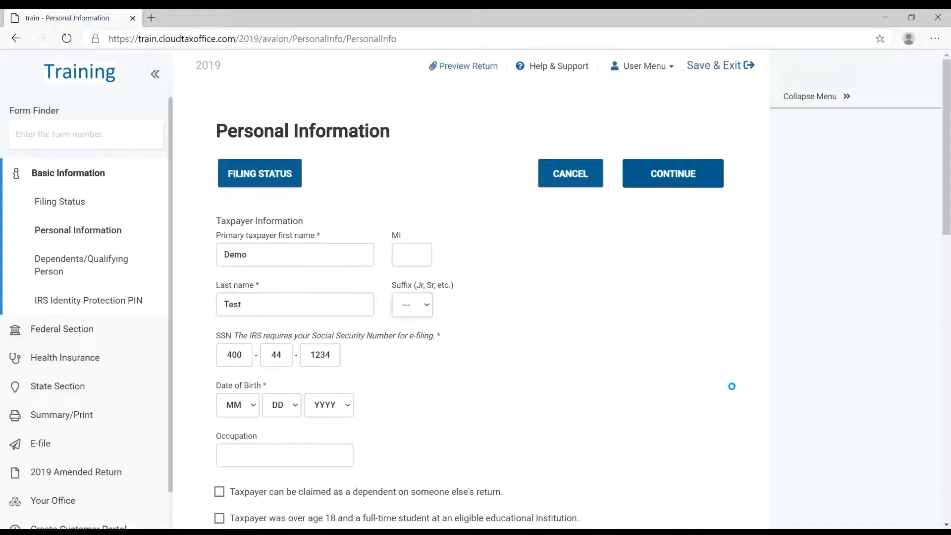
Fill in the primary taxpayer's date of birth and enter Test as the occupation.
scroll(425, 369, "down", 1)
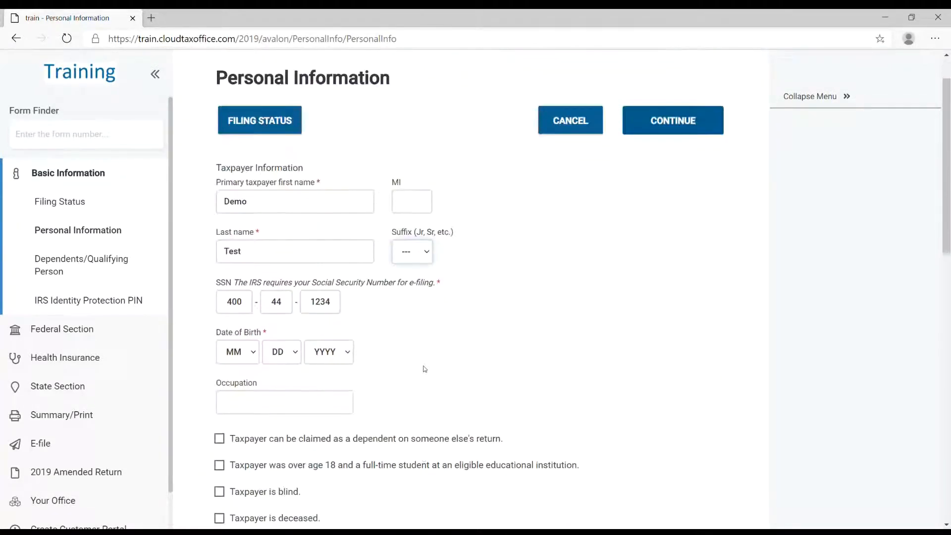
scroll(425, 369, "down", 2)
left_click(253, 260)
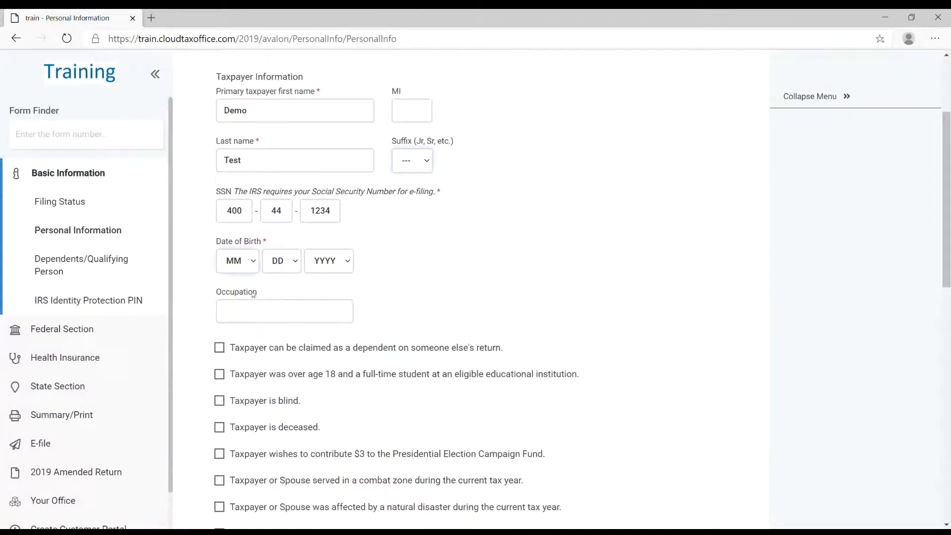
left_click(254, 295)
left_click(284, 297)
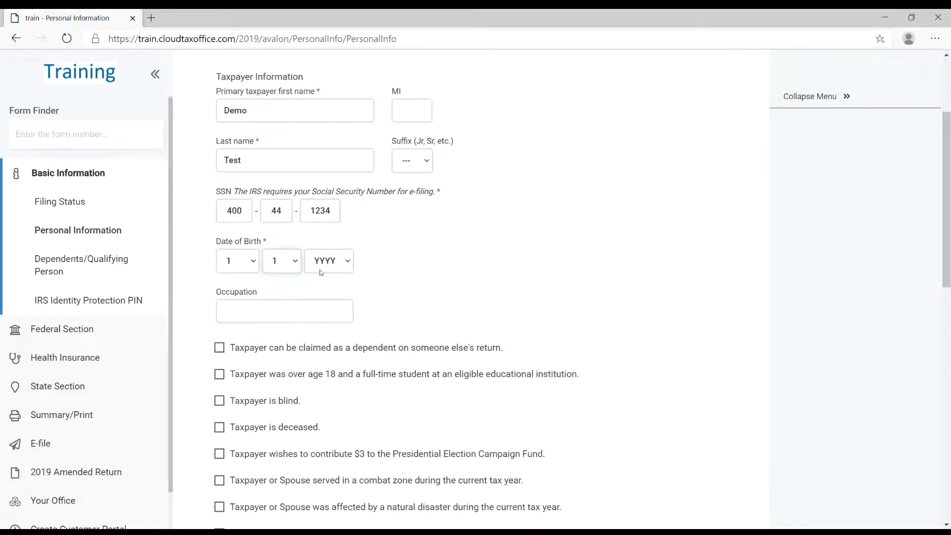
left_click(349, 266)
left_click(329, 458)
left_click(240, 317)
type("Test")
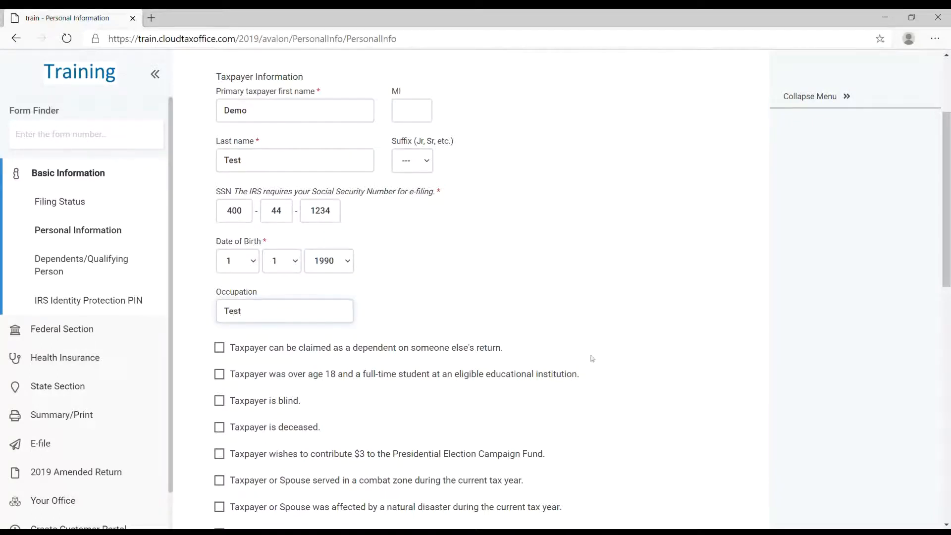
Enter the taxpayer's street address and ZIP code in the address section of the personal information.
scroll(564, 299, "down", 3)
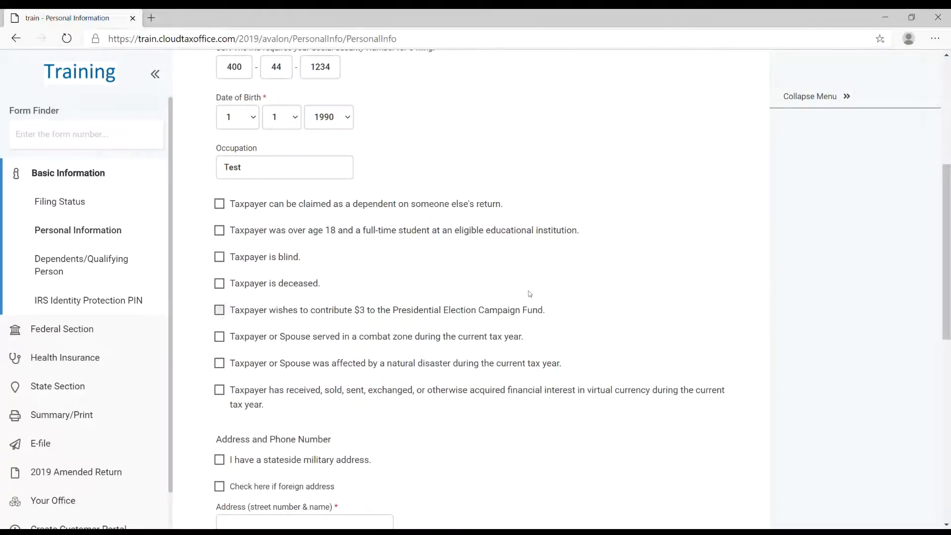
scroll(528, 293, "down", 2)
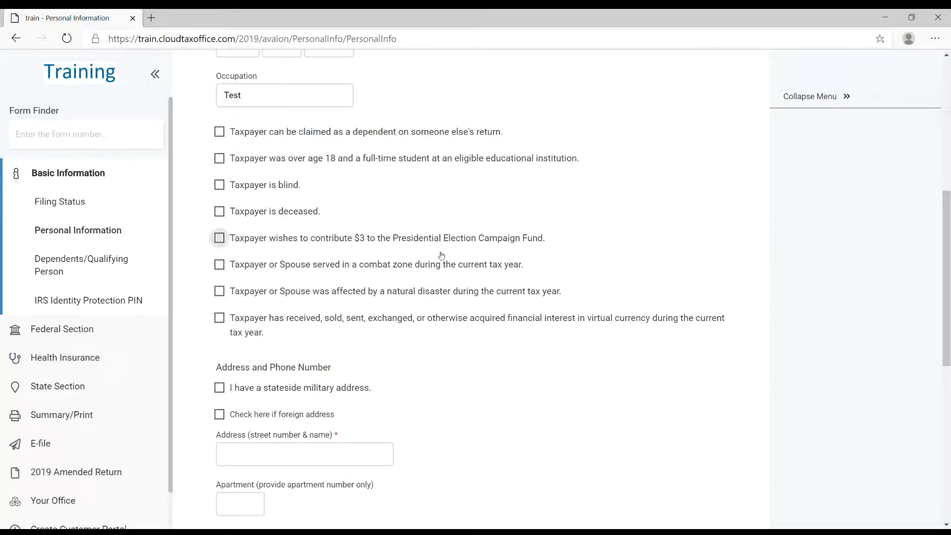
scroll(441, 258, "down", 6)
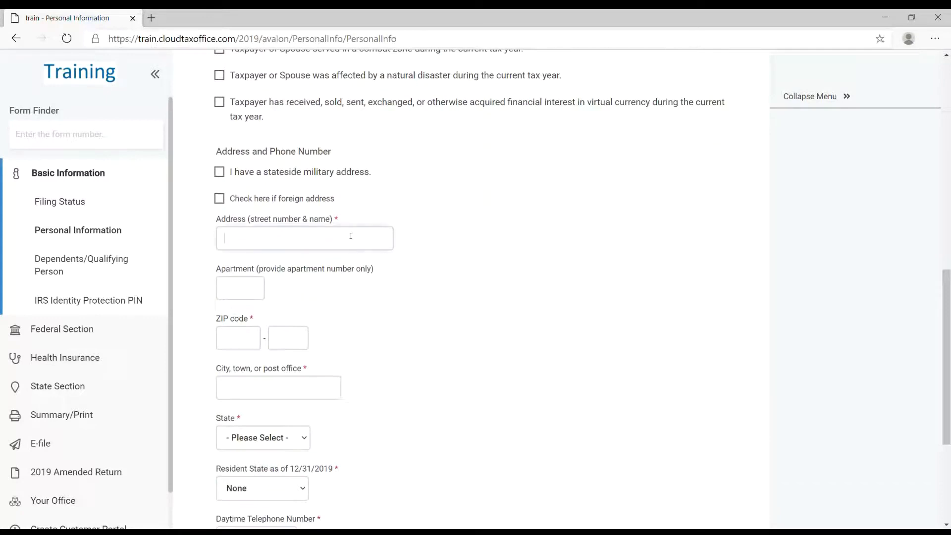
left_click(350, 236)
type("123 The St")
key("Tab")
type("30909")
Enter the taxpayer's daytime telephone number and submit the personal information.
scroll(410, 292, "down", 2)
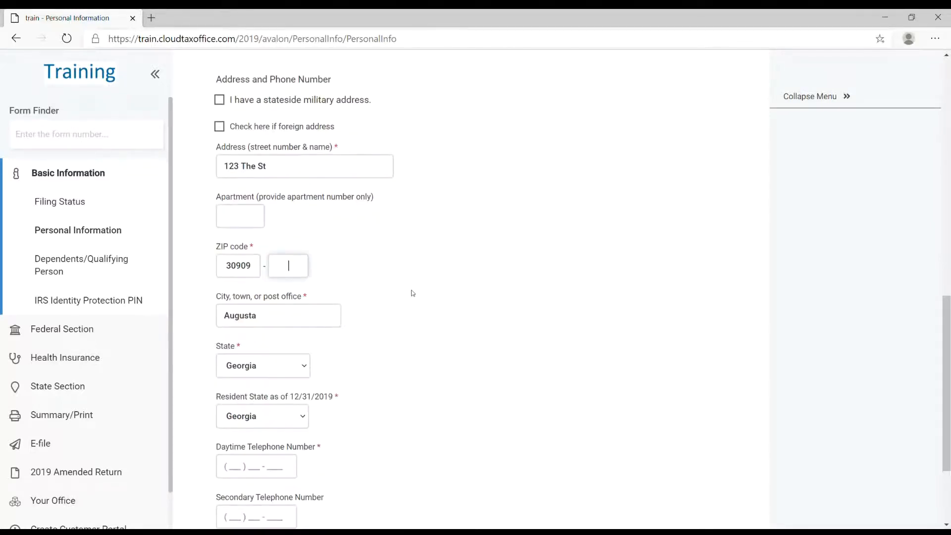
scroll(411, 293, "down", 2)
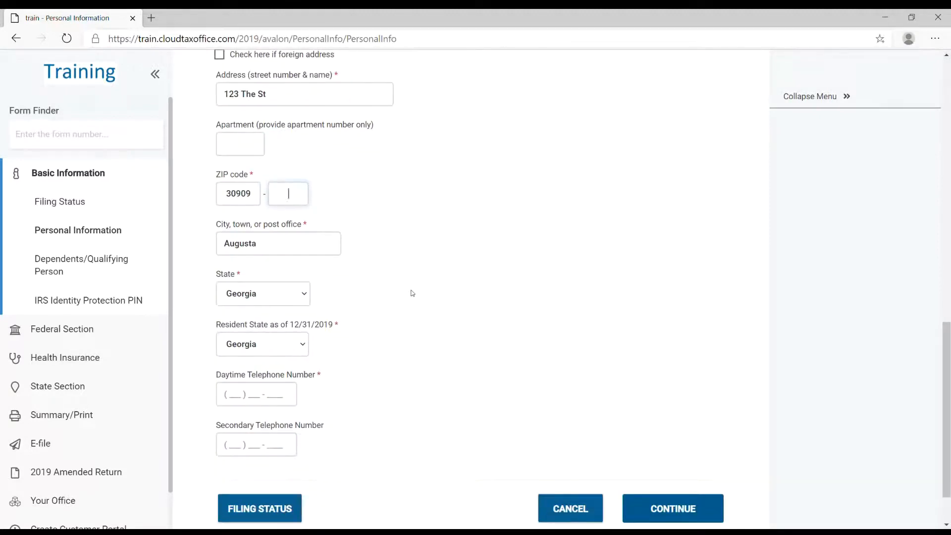
scroll(411, 293, "down", 2)
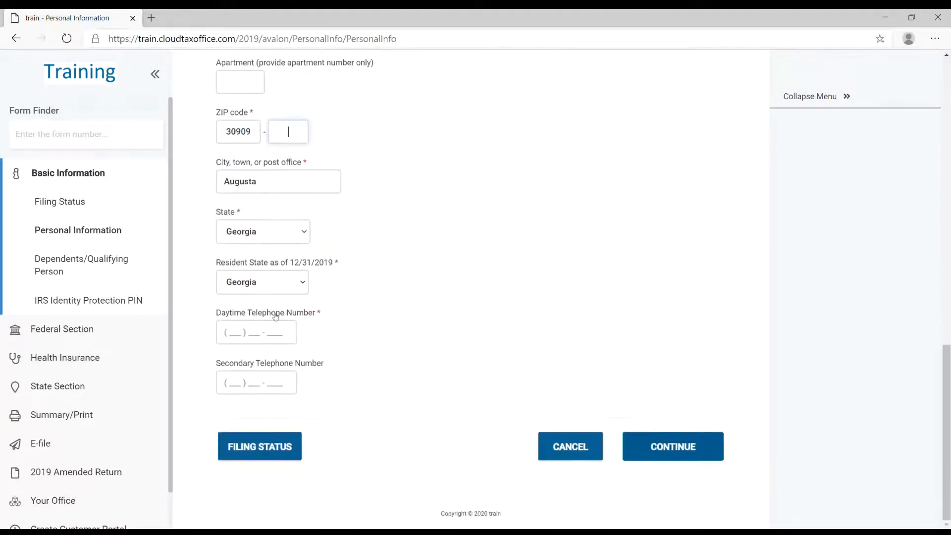
left_click(242, 332)
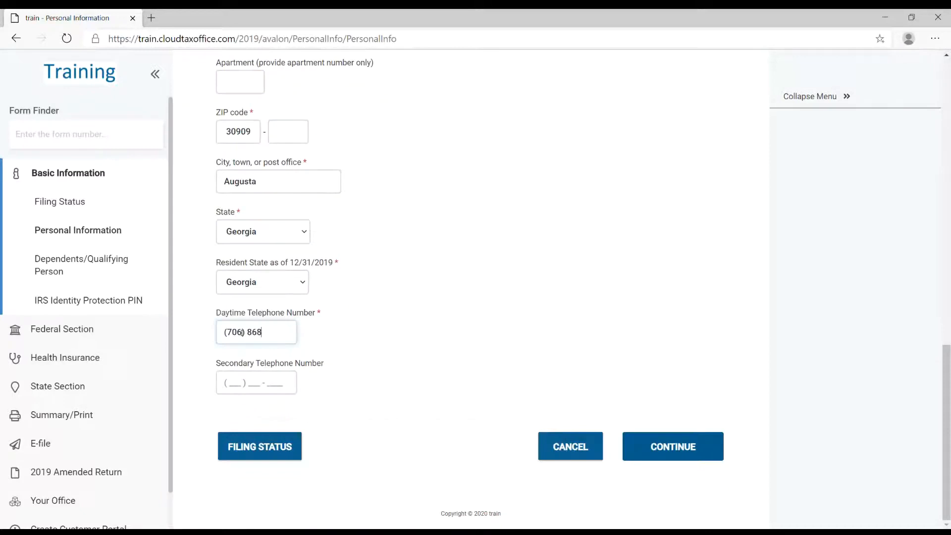
left_click(677, 452)
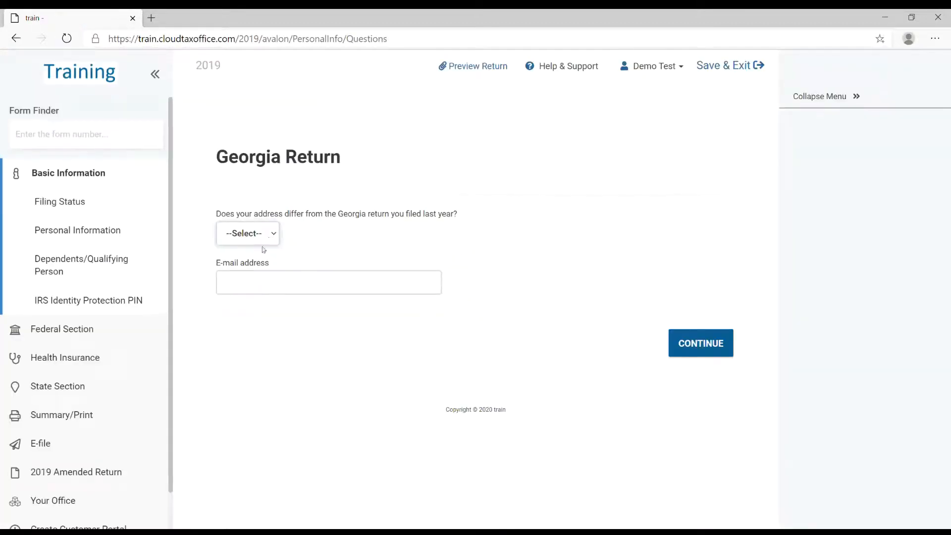
Answer No to the Georgia address difference question and Yes to having dependents or qualifying persons to claim.
left_click(254, 280)
left_click(693, 353)
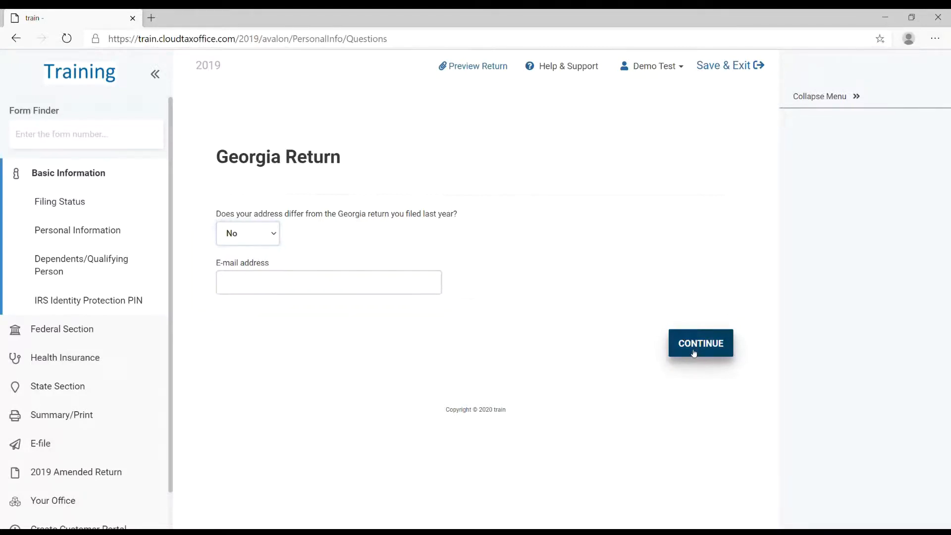
left_click(693, 353)
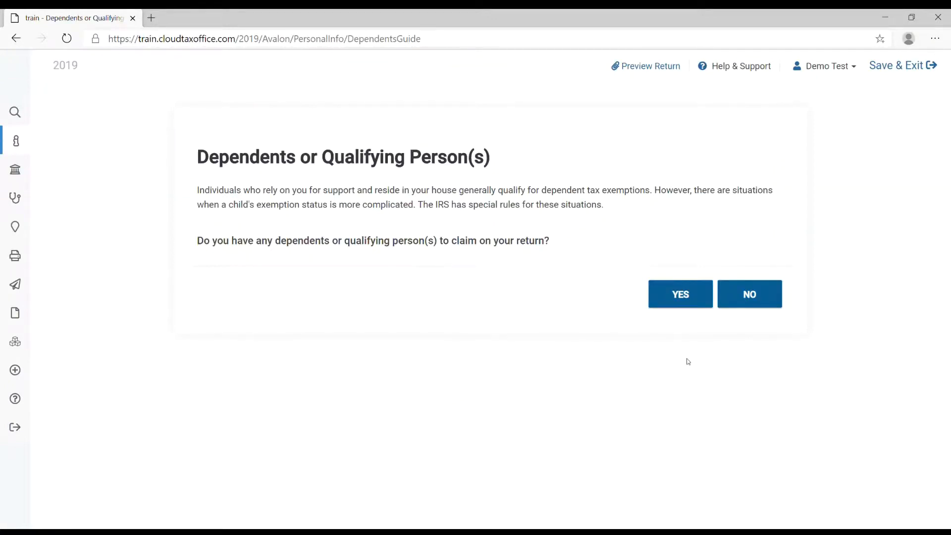
left_click(669, 304)
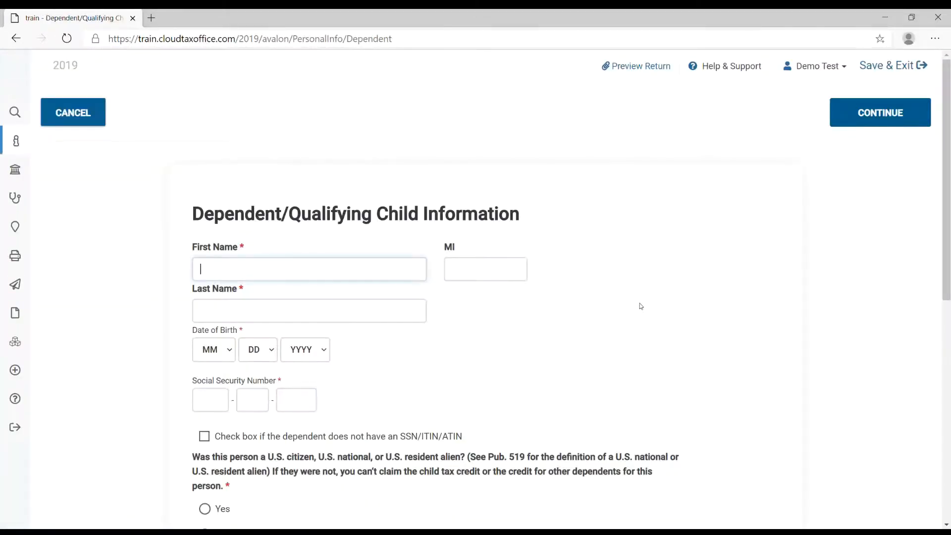
Enter the dependent's first and last name, leaving the middle initial blank.
type("Child")
key("Tab")
key("Tab")
type("Test")
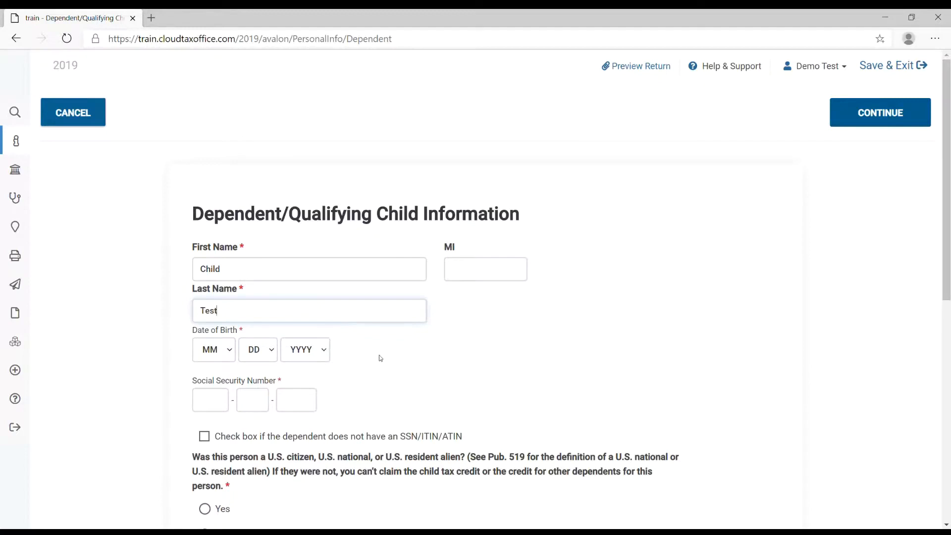
Set the month, day and year of the dependent's date of birth.
scroll(388, 341, "down", 3)
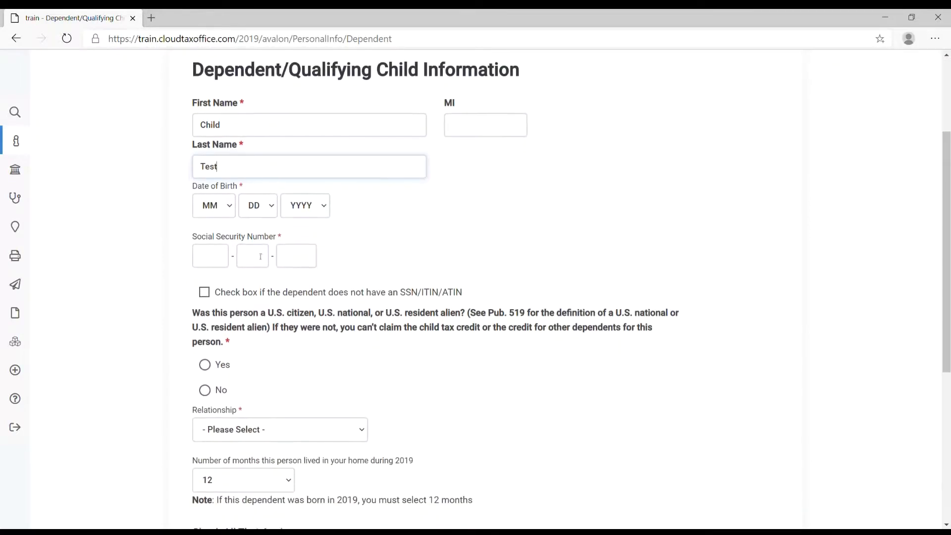
left_click(222, 204)
left_click(217, 237)
left_click(269, 211)
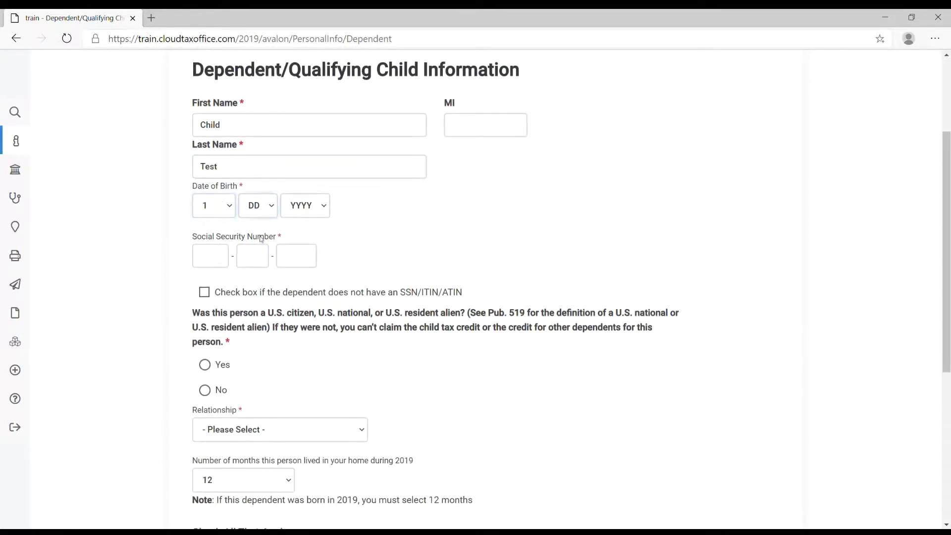
left_click(265, 234)
left_click(311, 205)
left_click(310, 246)
Enter the dependent's Social Security number.
left_click(208, 261)
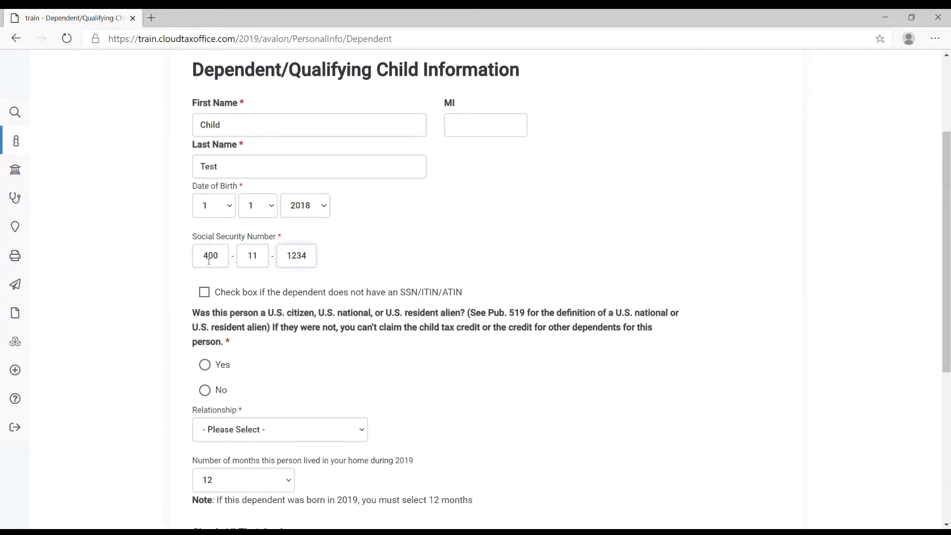
Mark the dependent as a U.S. citizen, national or resident alien, set the relationship to Daughter, and save the dependent.
scroll(208, 261, "down", 2)
scroll(143, 264, "down", 2)
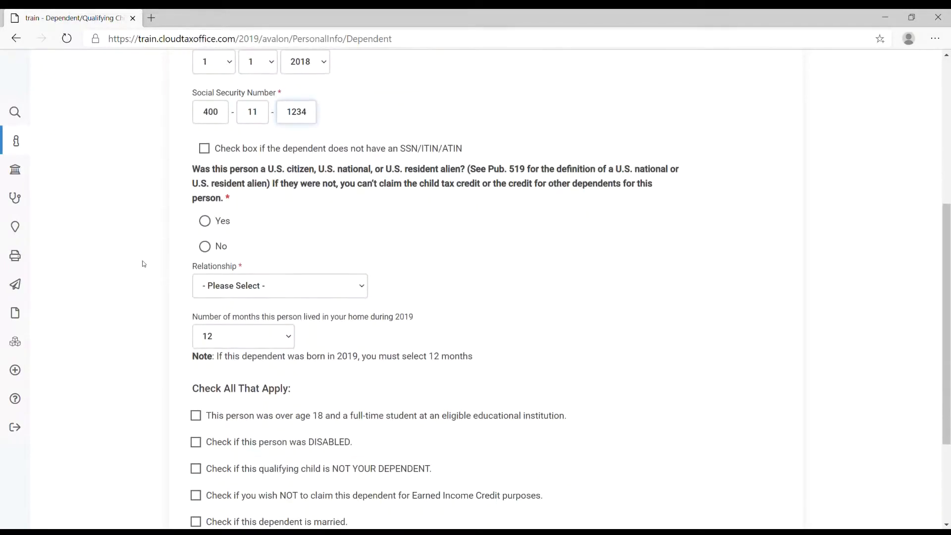
left_click(206, 222)
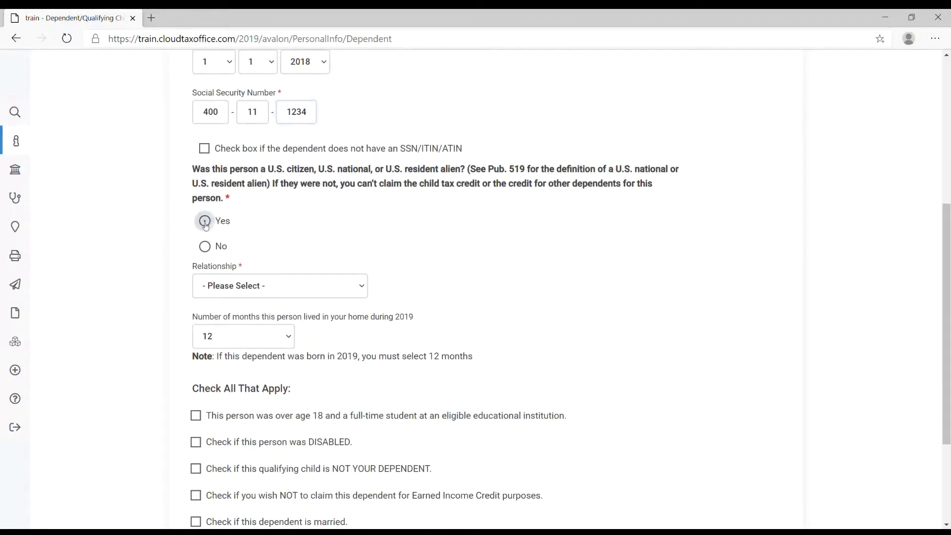
left_click(222, 321)
left_click(406, 280)
scroll(401, 283, "down", 1)
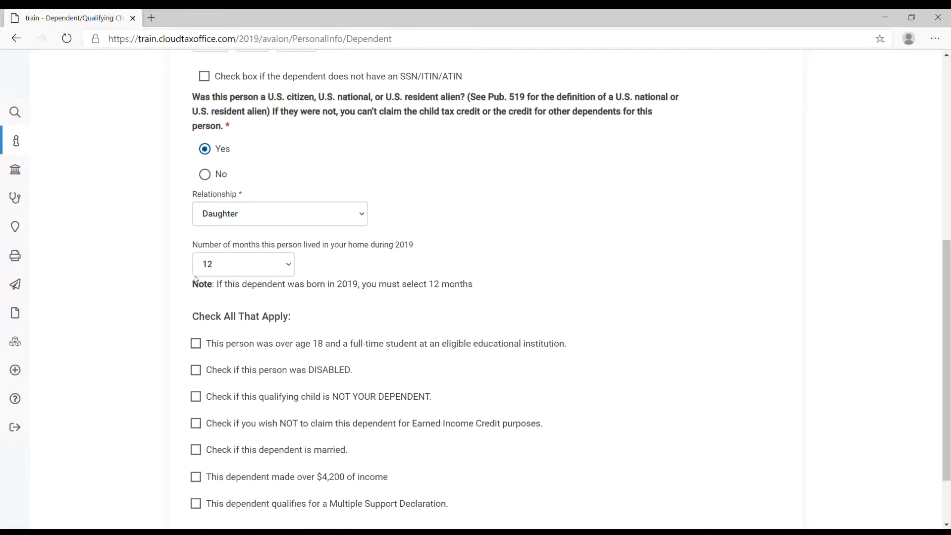
scroll(384, 276, "down", 2)
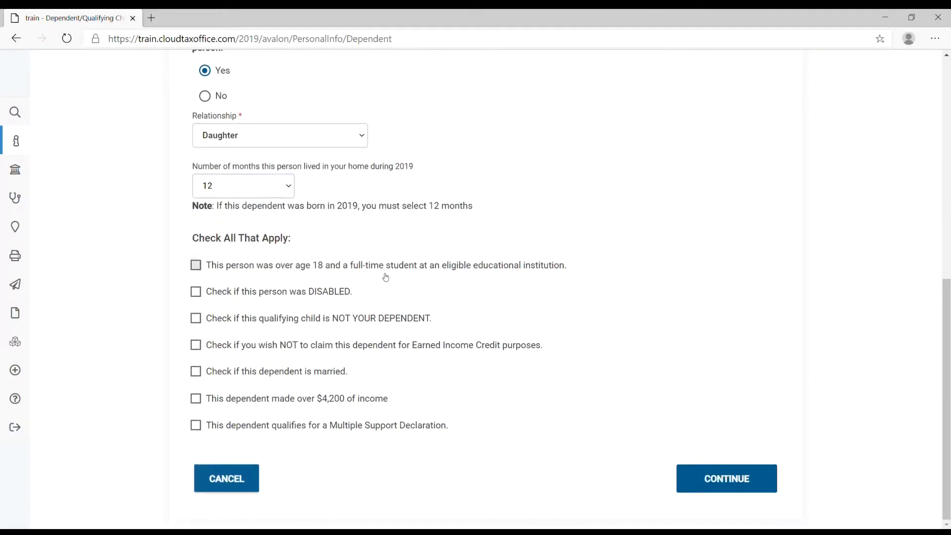
left_click(704, 483)
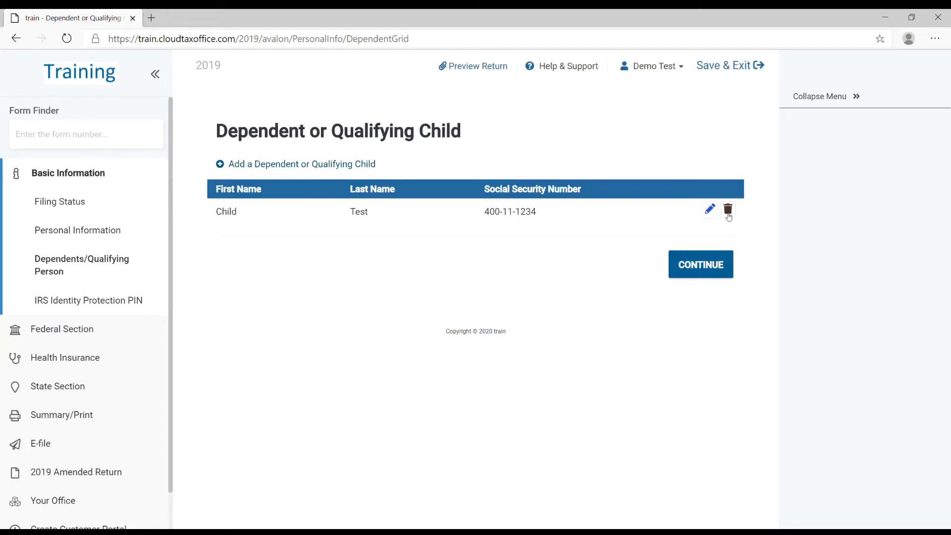
Accept the dependents list and menu, and finish the Basic Information section without adding an IRS Identity Protection PIN.
left_click(728, 272)
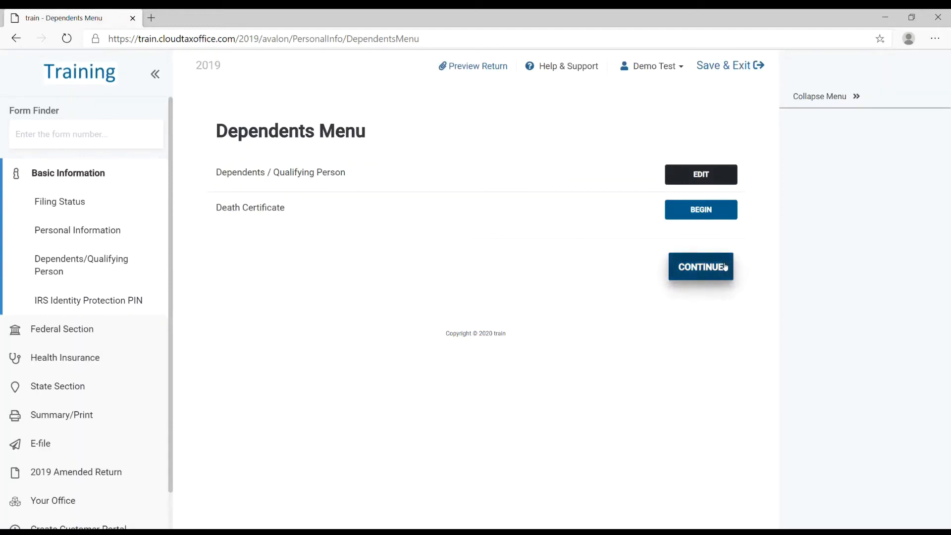
left_click(725, 267)
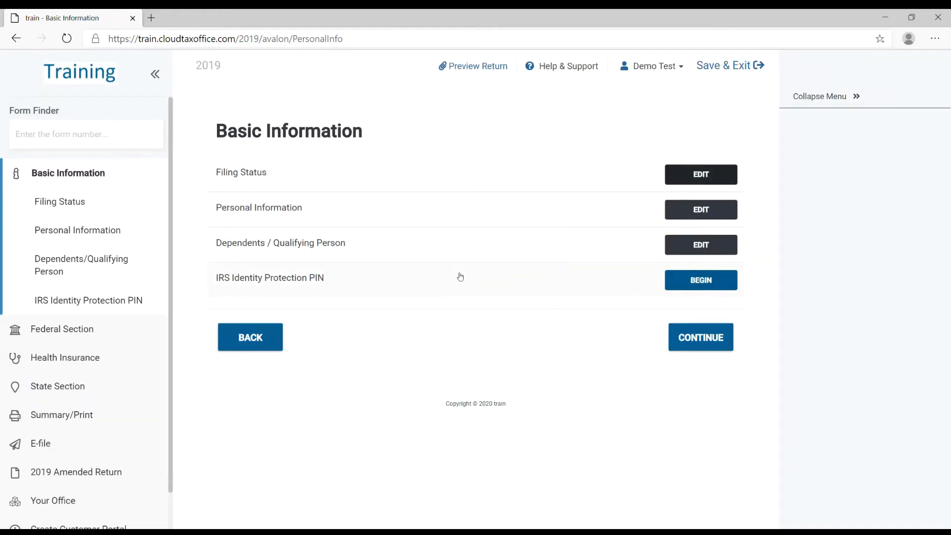
left_click(686, 349)
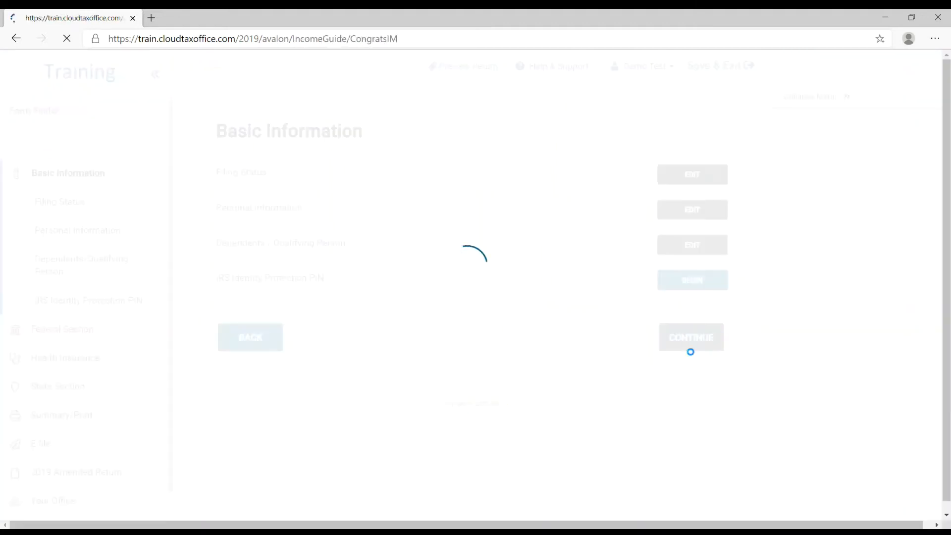